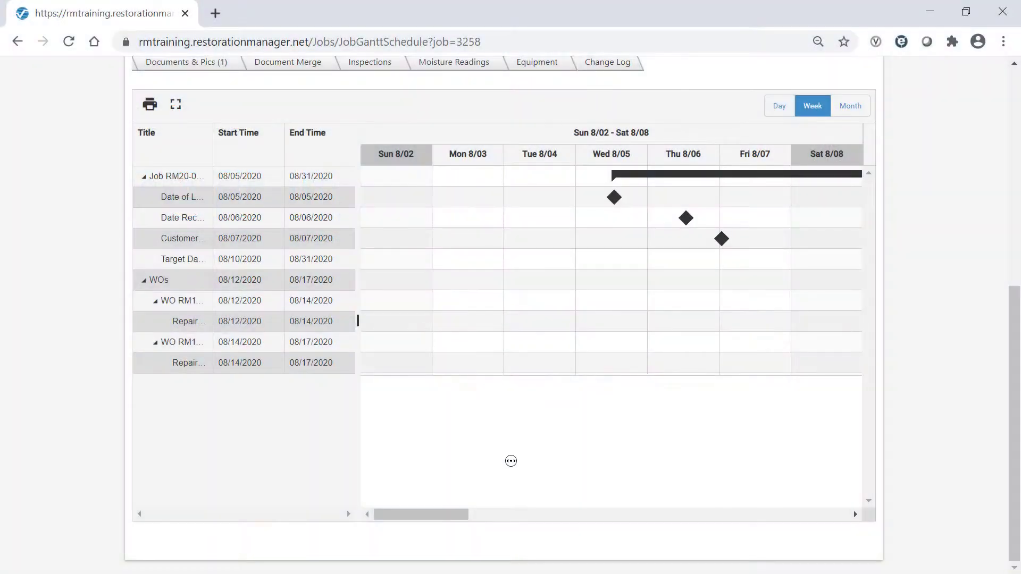
{"action": "scroll", "coordinate": [526, 461], "scroll_direction": "right", "scroll_amount": 1}
{"action": "scroll", "coordinate": [547, 460], "scroll_direction": "right", "scroll_amount": 1}
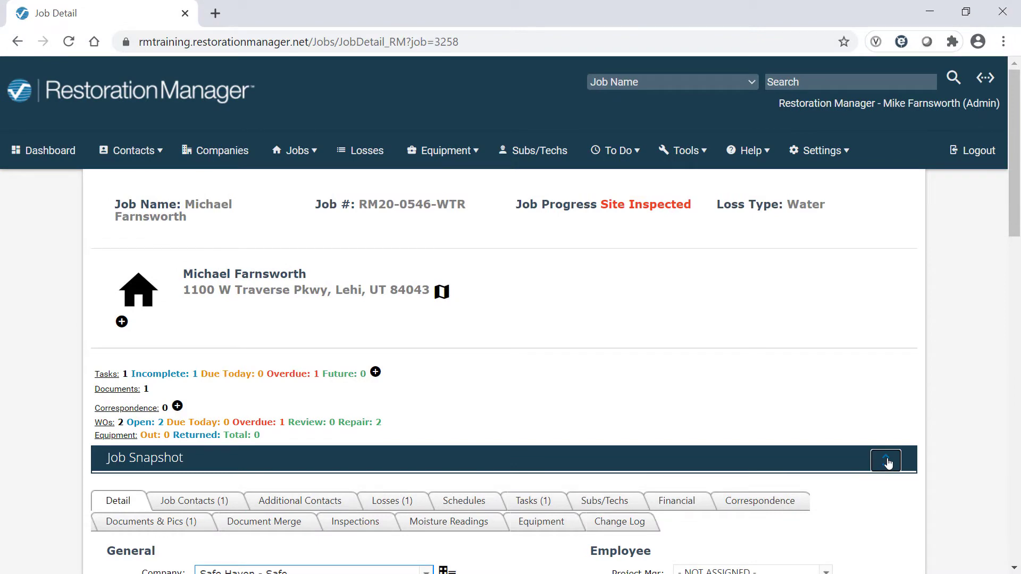
In Job Snapshot, set the End to Aug 31, 2020 at 6:00 PM and save
{"action": "left_click", "coordinate": [886, 461]}
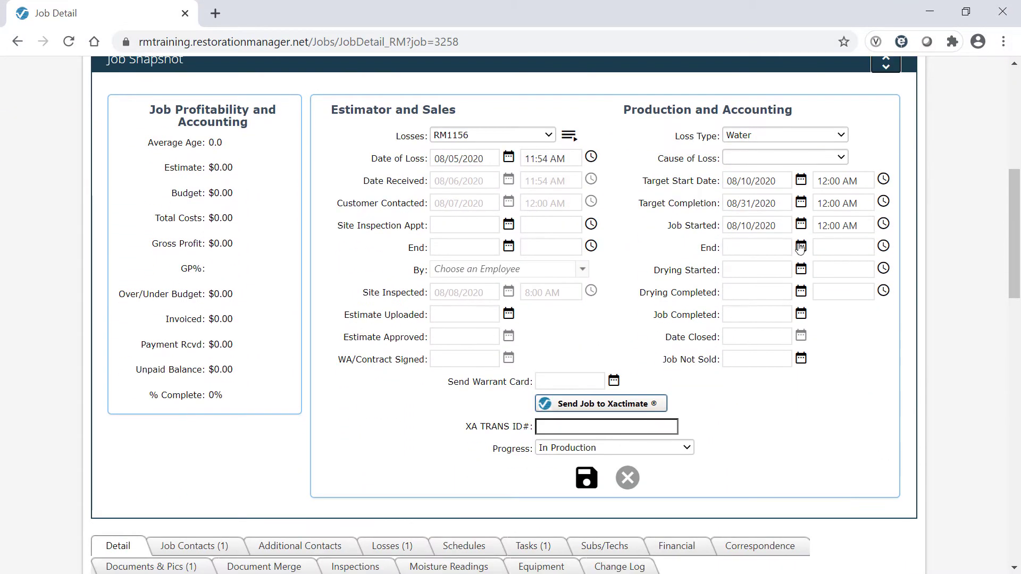
{"action": "left_click", "coordinate": [800, 247]}
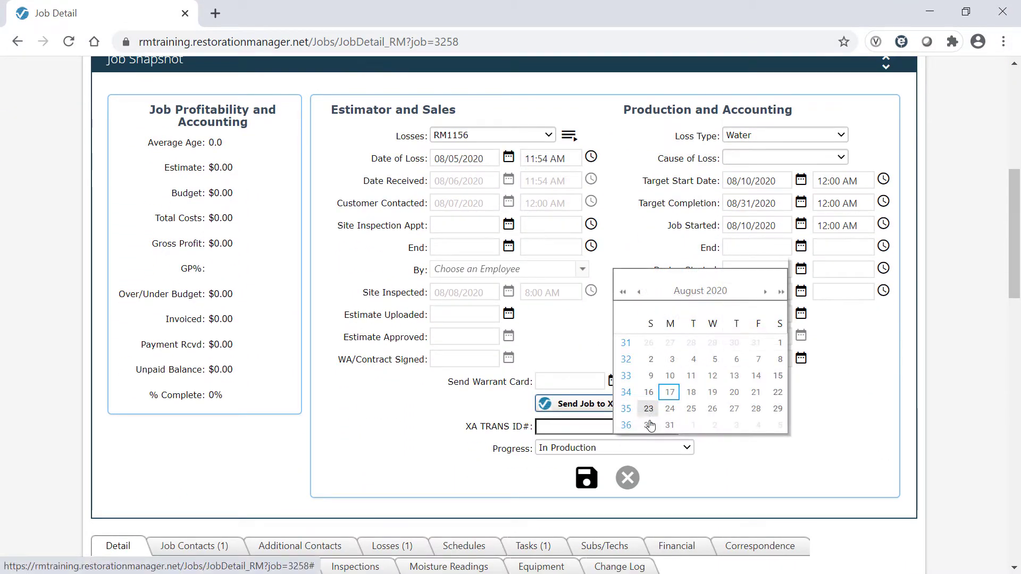
{"action": "left_click", "coordinate": [669, 425]}
{"action": "left_click", "coordinate": [884, 247]}
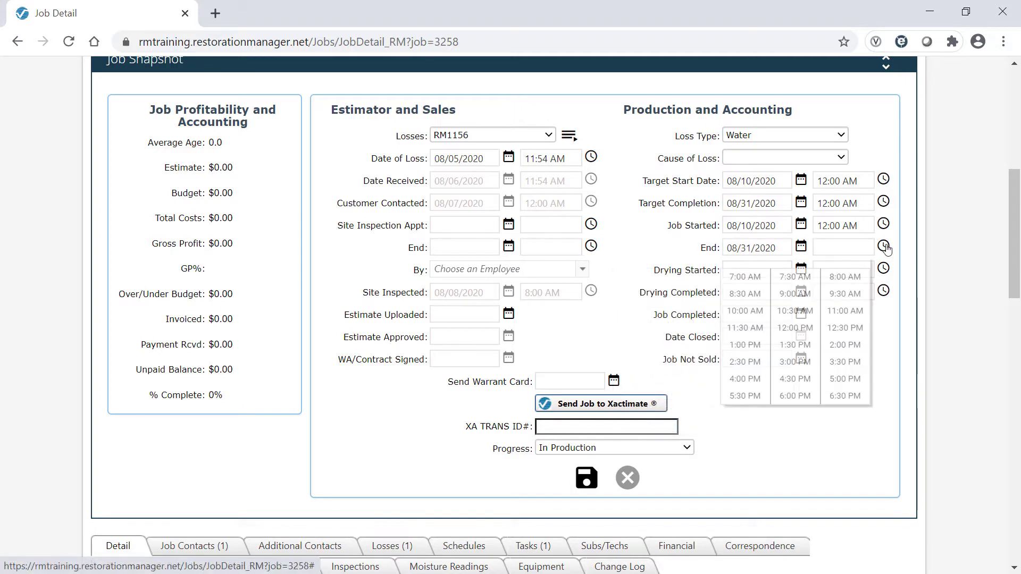
{"action": "left_click", "coordinate": [798, 395]}
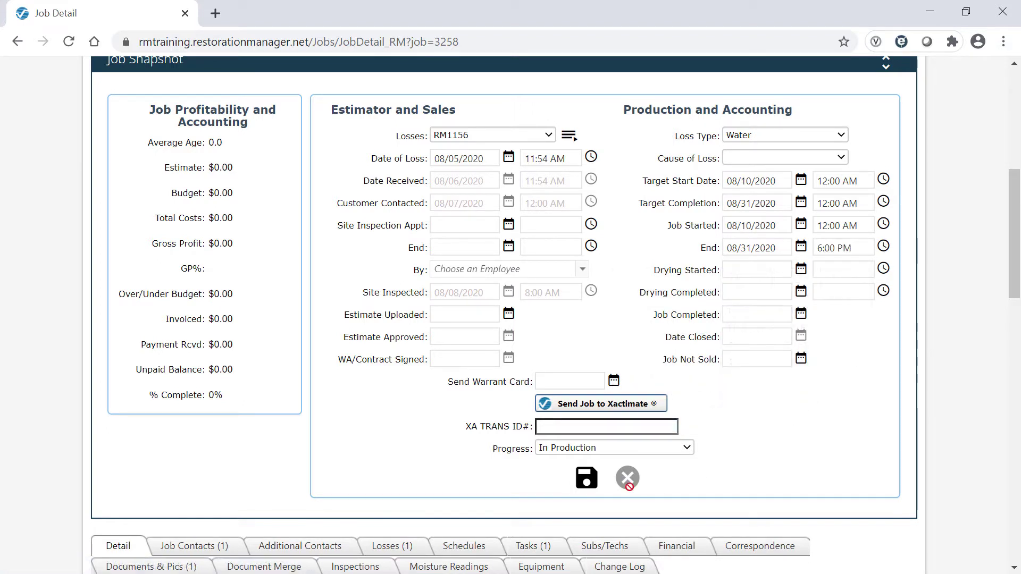
{"action": "left_click", "coordinate": [585, 480]}
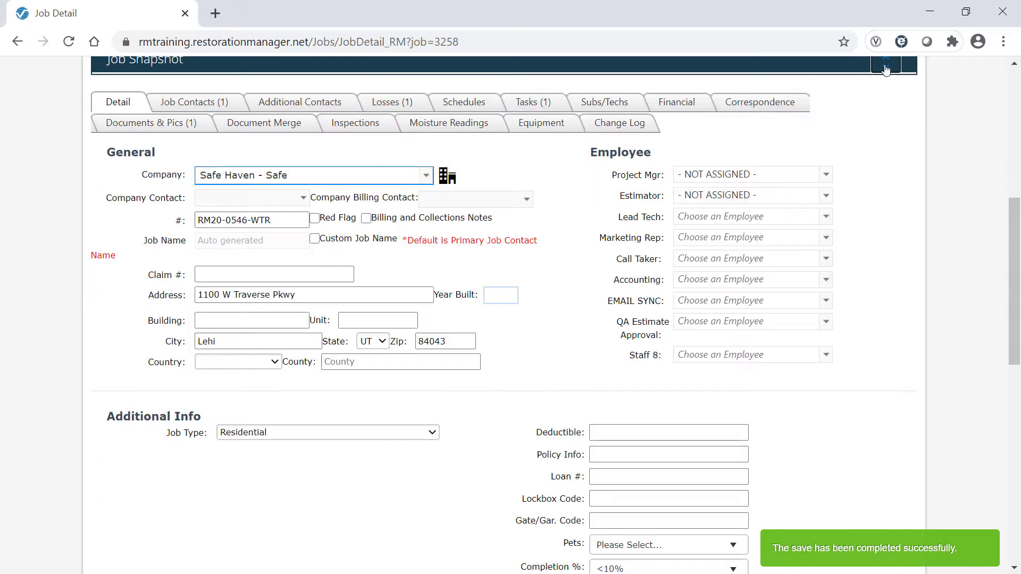
{"action": "left_click", "coordinate": [886, 64]}
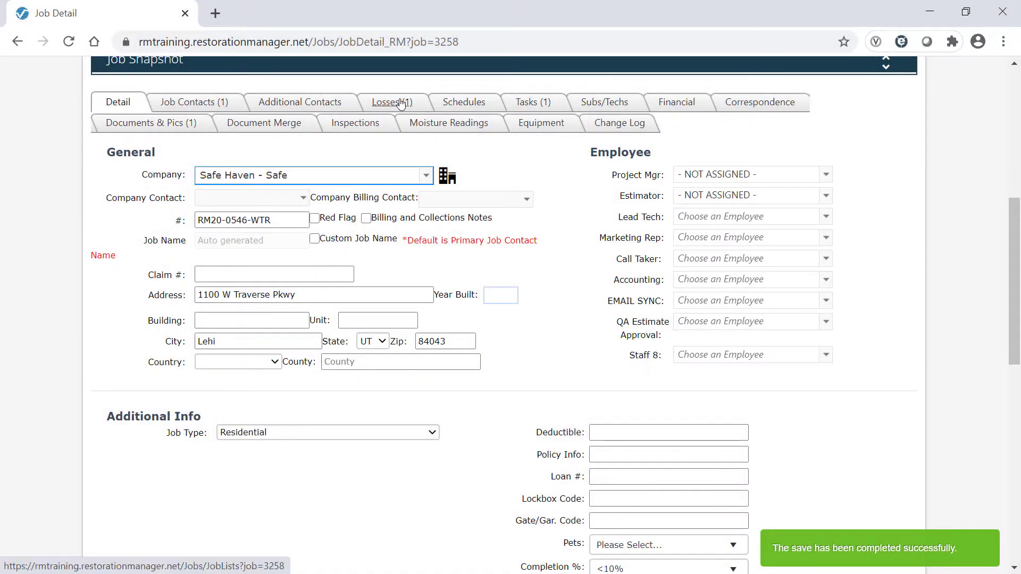
Open the Losses tab and expand loss RM1156 to show its two work orders
{"action": "left_click", "coordinate": [401, 104]}
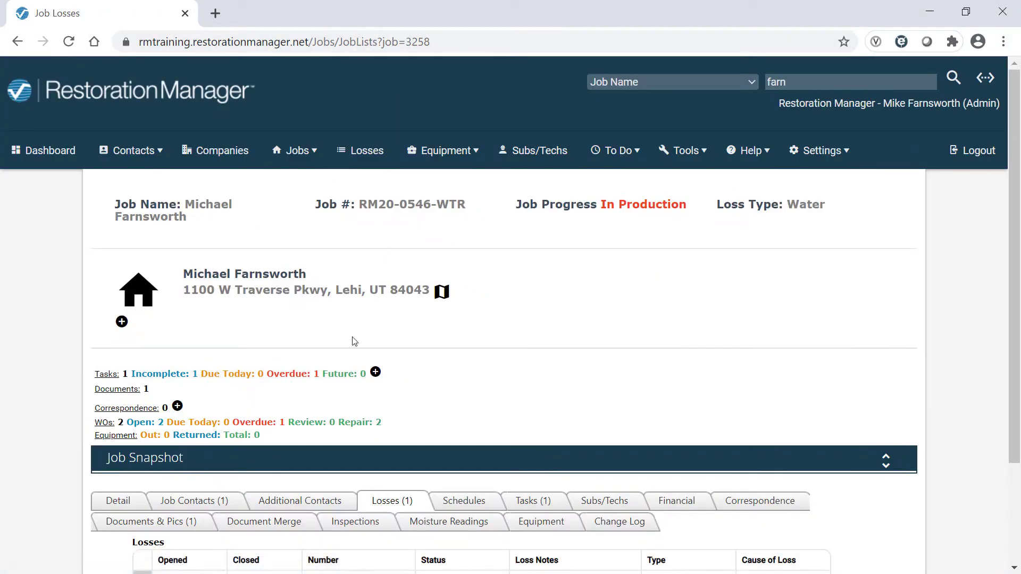
{"action": "scroll", "coordinate": [353, 342], "scroll_direction": "down", "scroll_amount": 3}
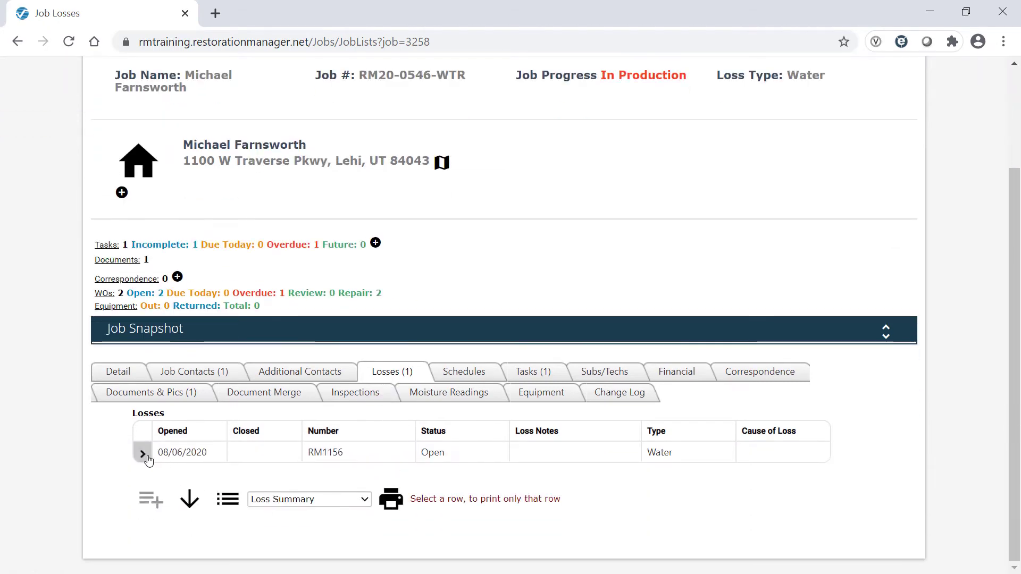
{"action": "left_click", "coordinate": [143, 453]}
{"action": "left_click", "coordinate": [172, 453]}
{"action": "scroll", "coordinate": [177, 453], "scroll_direction": "down", "scroll_amount": 2}
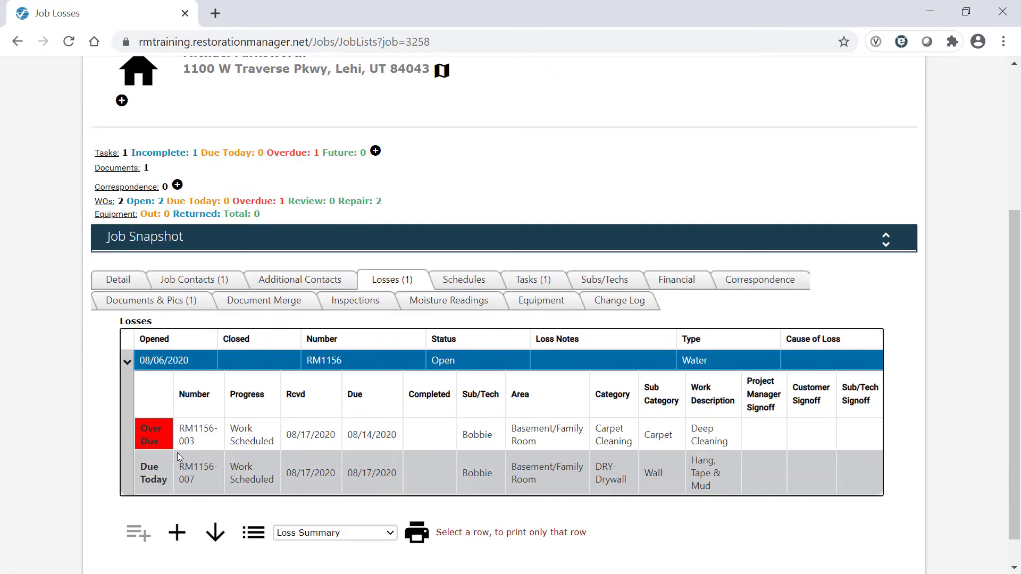
{"action": "scroll", "coordinate": [177, 452], "scroll_direction": "down", "scroll_amount": 1}
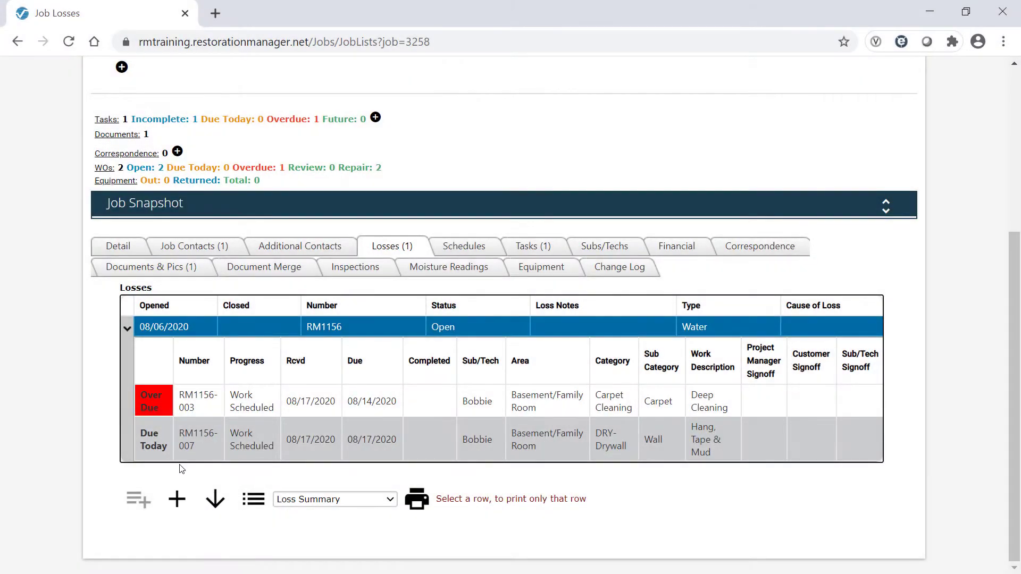
Add a work order with area Basement/Family Room and category Finish Carpentry
{"action": "left_click", "coordinate": [178, 500]}
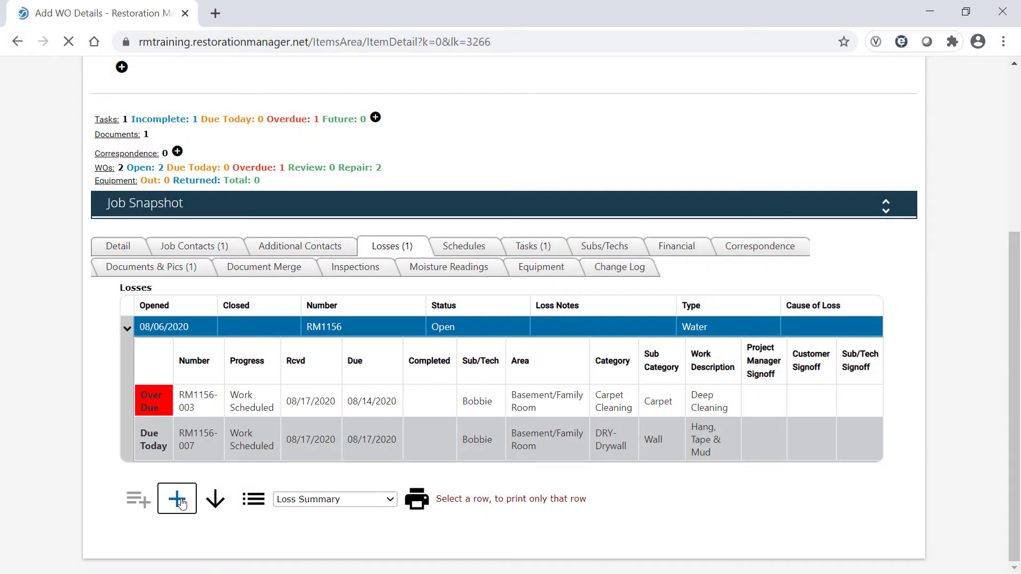
{"action": "scroll", "coordinate": [180, 504], "scroll_direction": "down", "scroll_amount": 5}
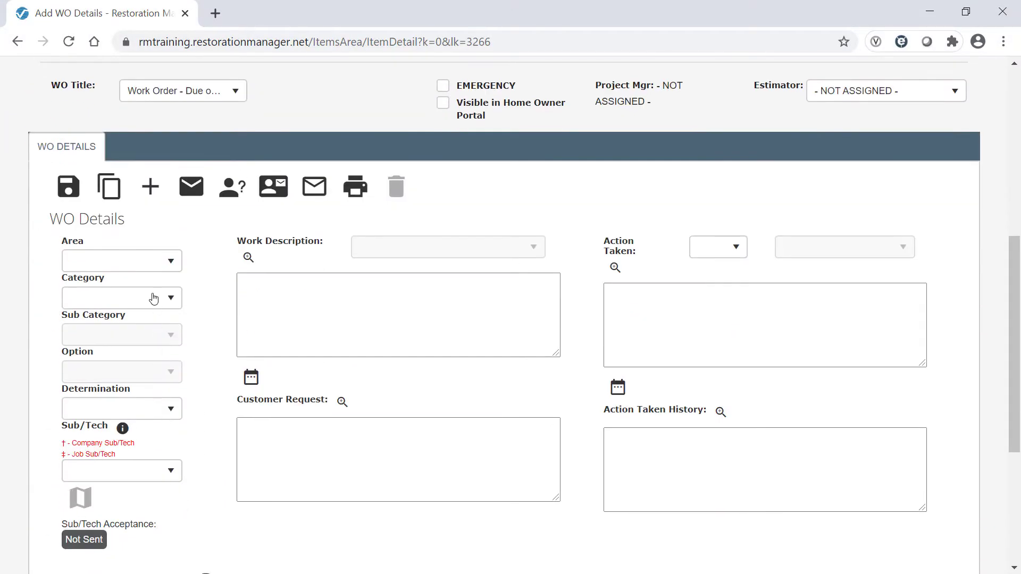
{"action": "left_click", "coordinate": [149, 268]}
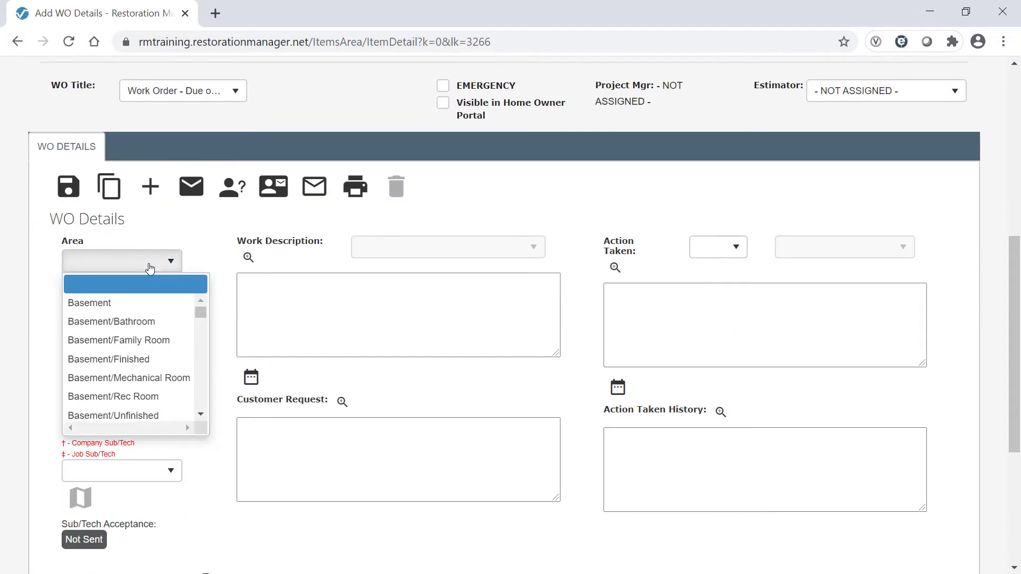
{"action": "left_click", "coordinate": [134, 340]}
{"action": "left_click", "coordinate": [164, 299]}
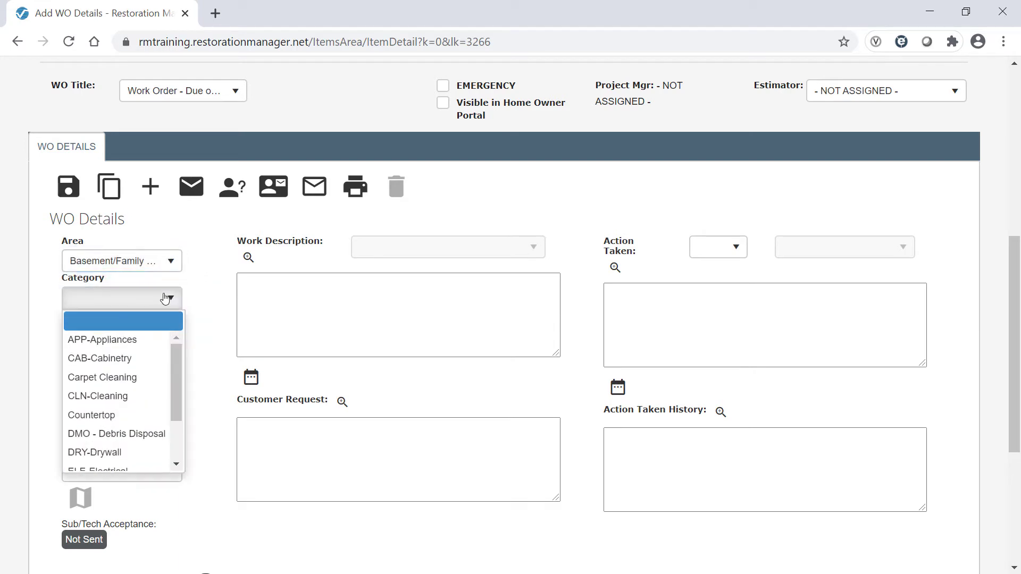
{"action": "scroll", "coordinate": [132, 376], "scroll_direction": "down", "scroll_amount": 2}
{"action": "left_click", "coordinate": [110, 424]}
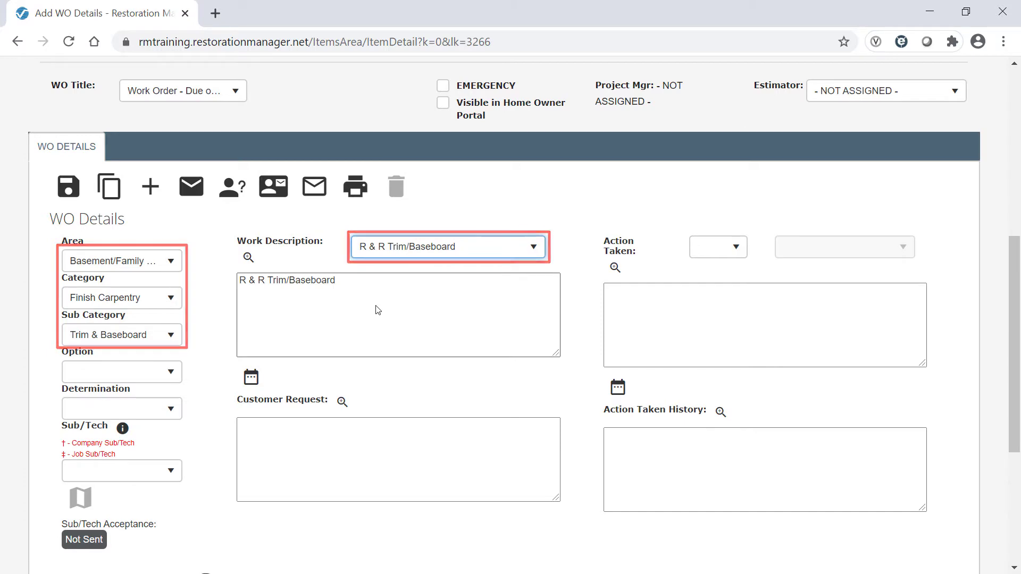
{"action": "scroll", "coordinate": [376, 307], "scroll_direction": "down", "scroll_amount": 3}
Set Schedule Work start to 08/18/2020 and end to 08/19/2020, confirming the progress update
{"action": "left_click", "coordinate": [654, 402]}
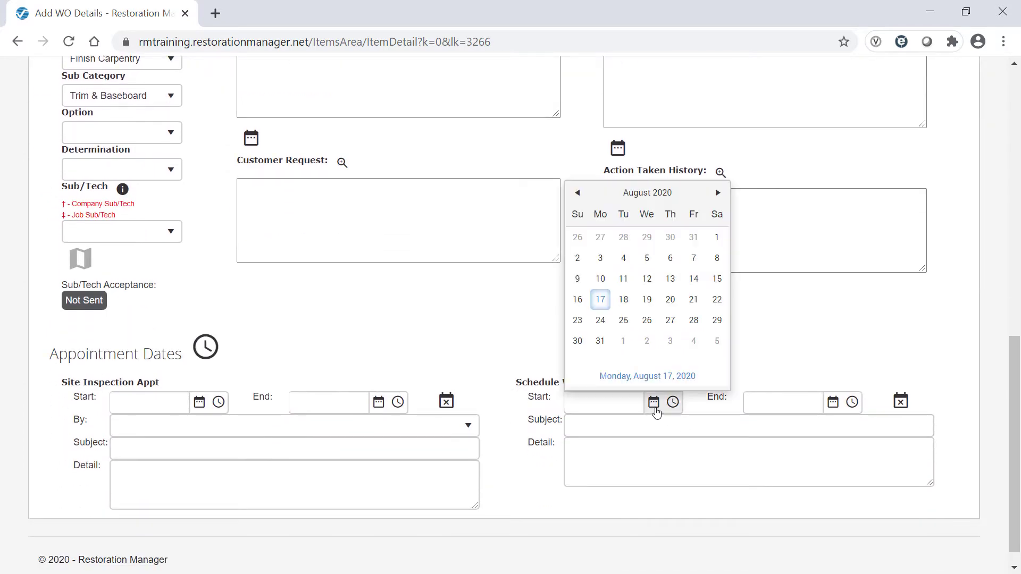
{"action": "left_click", "coordinate": [625, 301]}
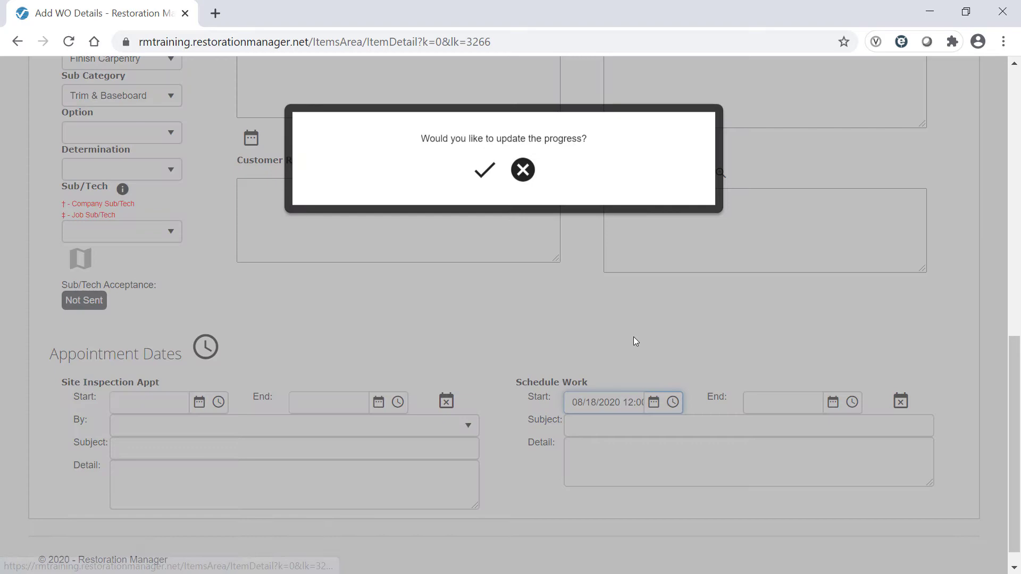
{"action": "left_click", "coordinate": [499, 160]}
{"action": "left_click", "coordinate": [833, 401]}
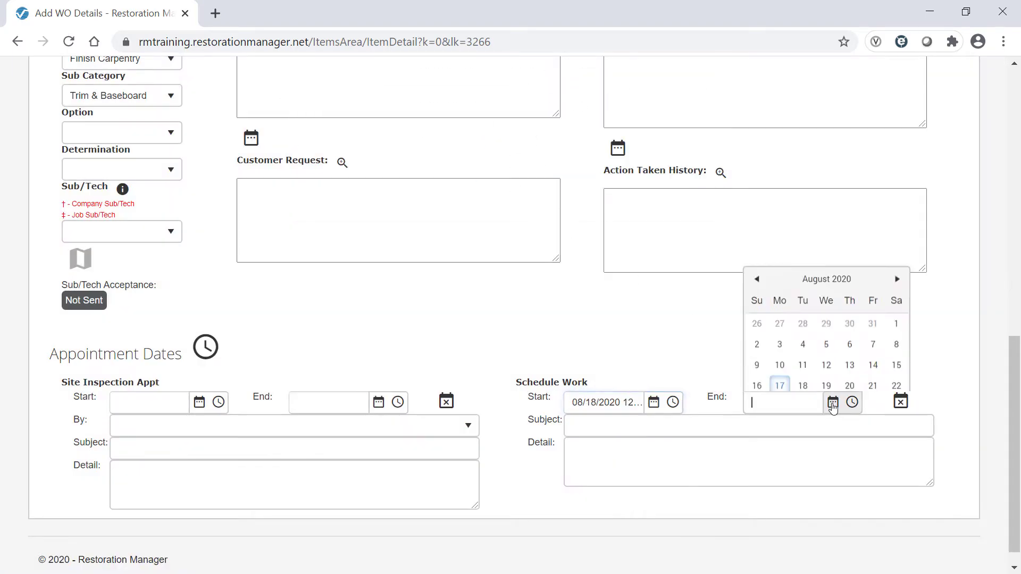
{"action": "left_click", "coordinate": [827, 299]}
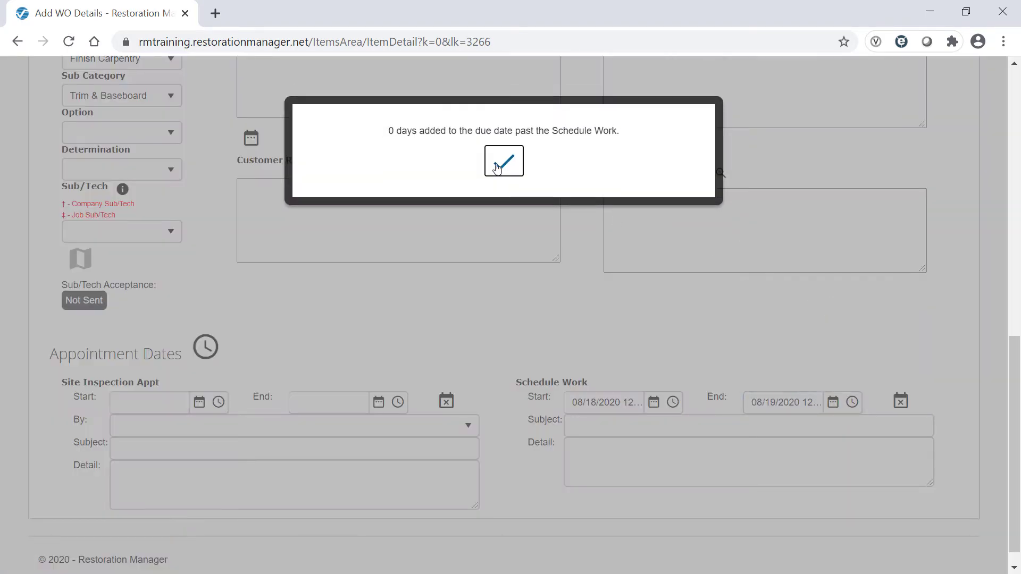
{"action": "left_click", "coordinate": [504, 164]}
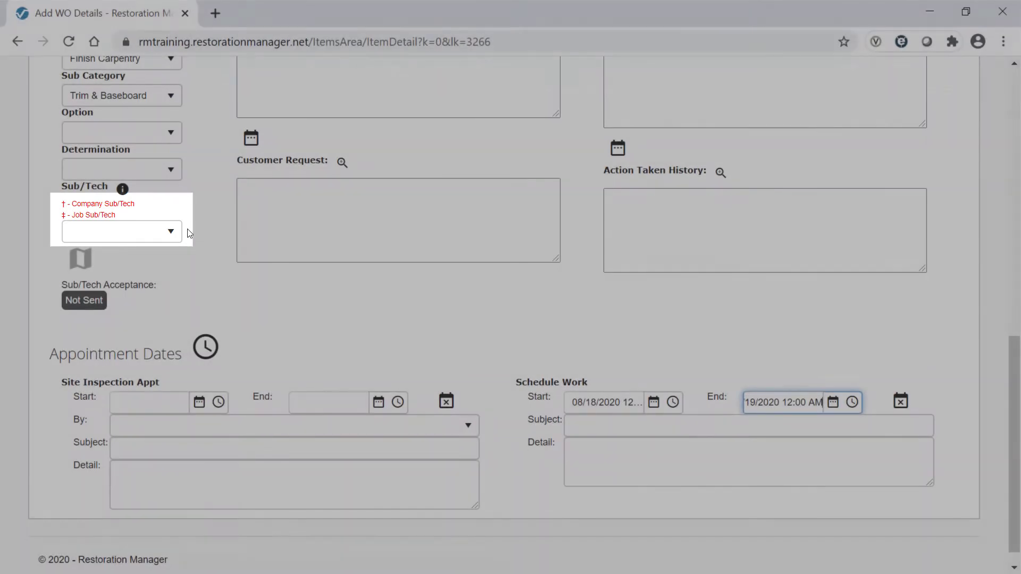
Set Sub/Tech to the contractor 8219.29 miles away, save the work order, and return to the job
{"action": "left_click", "coordinate": [177, 231]}
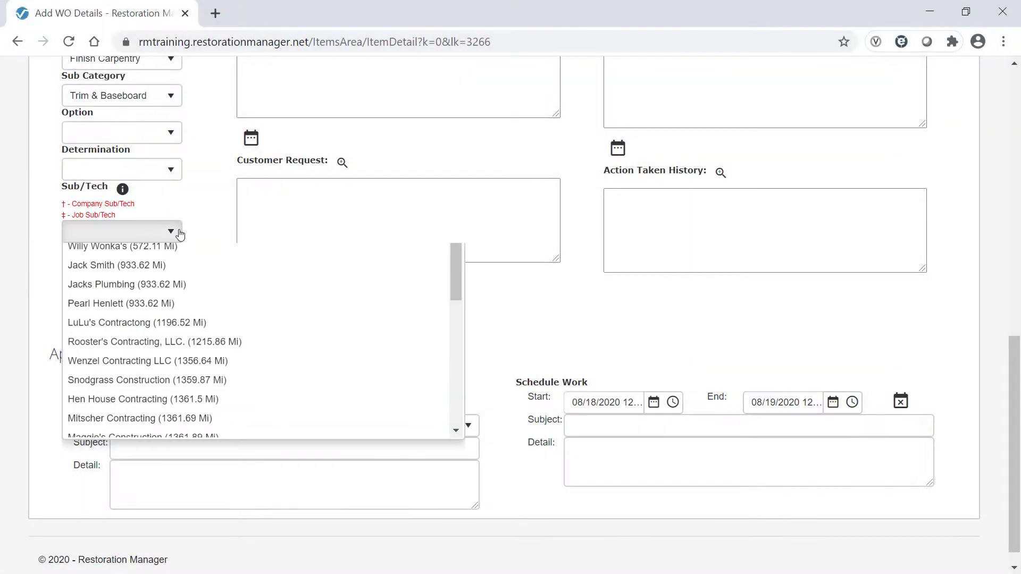
{"action": "scroll", "coordinate": [178, 295], "scroll_direction": "down", "scroll_amount": 5}
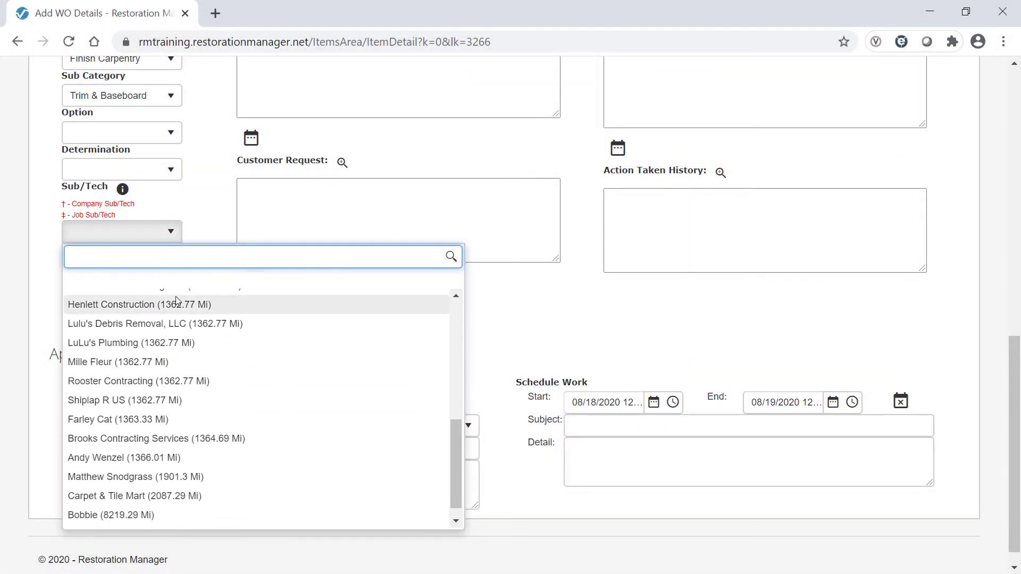
{"action": "left_click", "coordinate": [114, 516]}
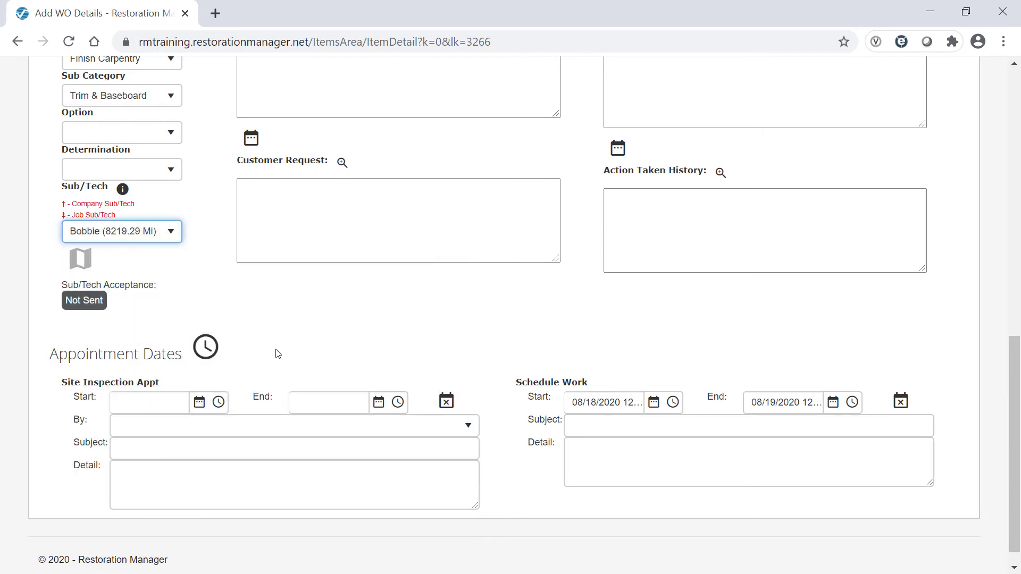
{"action": "scroll", "coordinate": [276, 353], "scroll_direction": "up", "scroll_amount": 5}
{"action": "left_click", "coordinate": [70, 426]}
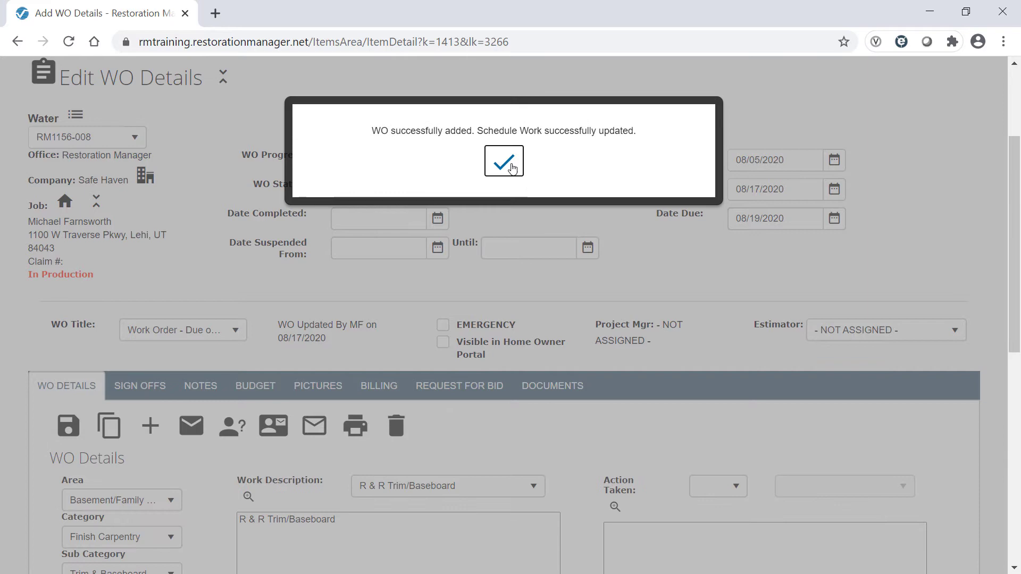
{"action": "left_click", "coordinate": [503, 168]}
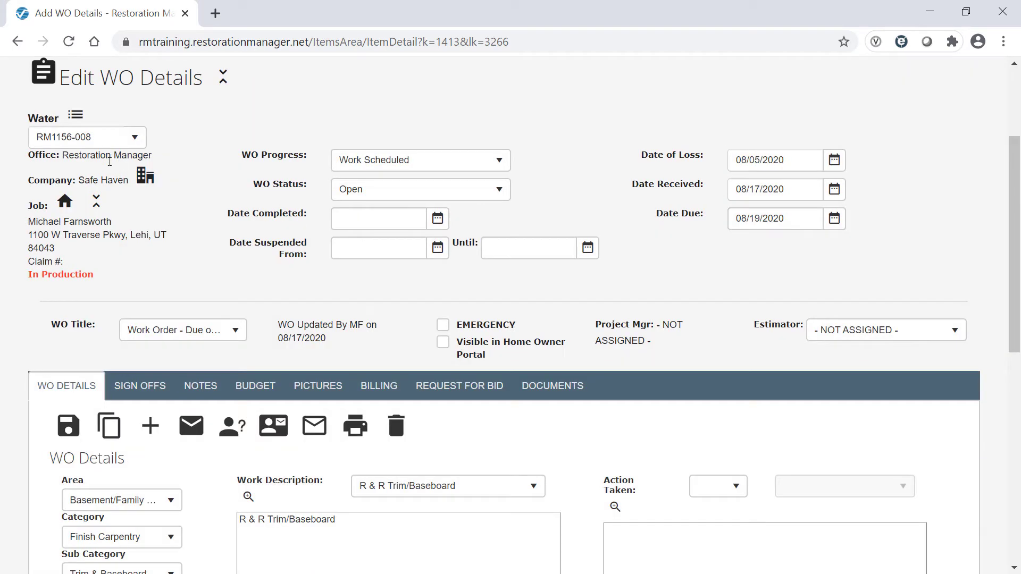
{"action": "left_click", "coordinate": [65, 202]}
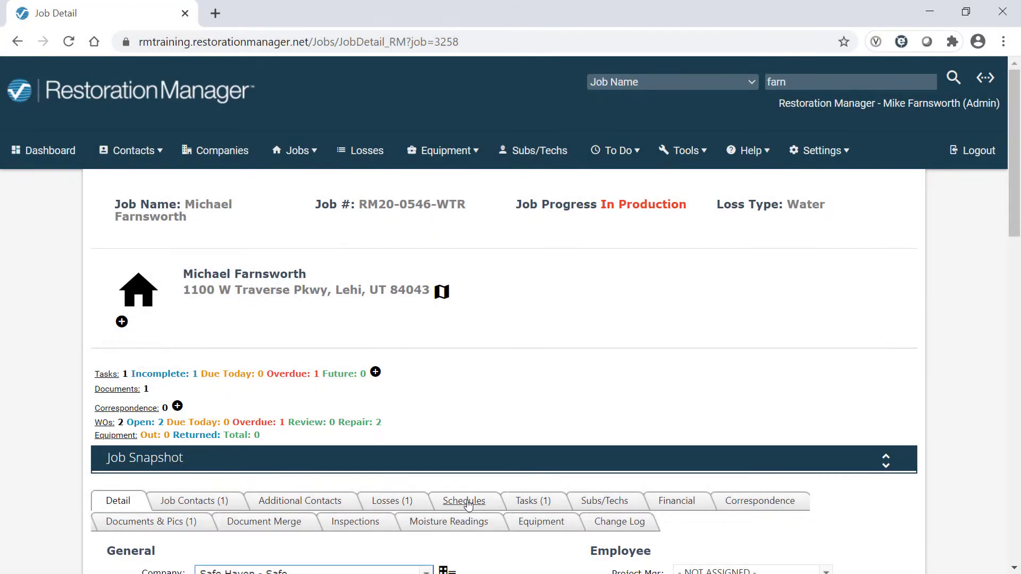
Open the Schedules tab to view the job's Gantt chart
{"action": "left_click", "coordinate": [465, 501]}
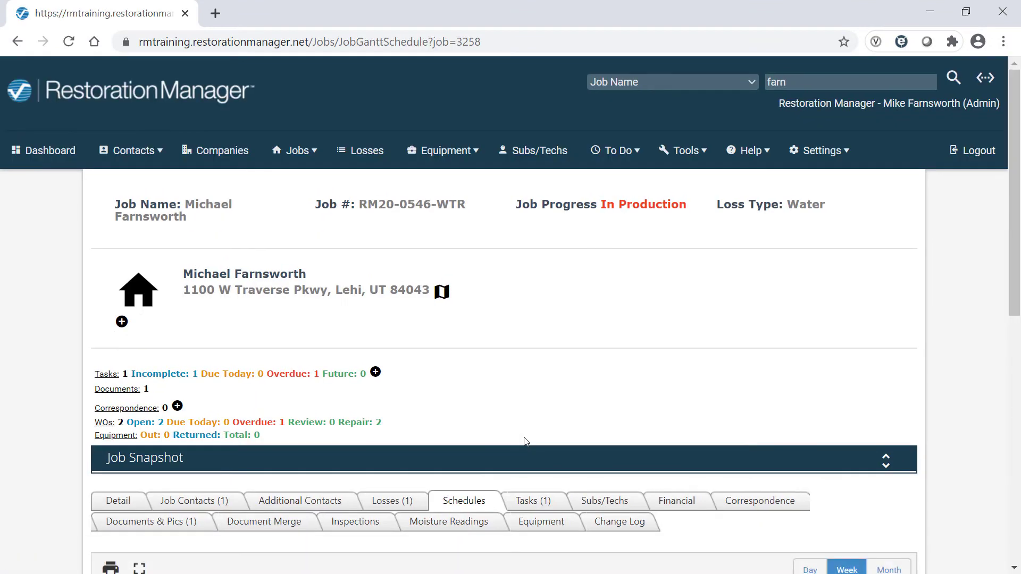
{"action": "scroll", "coordinate": [524, 441], "scroll_direction": "down", "scroll_amount": 5}
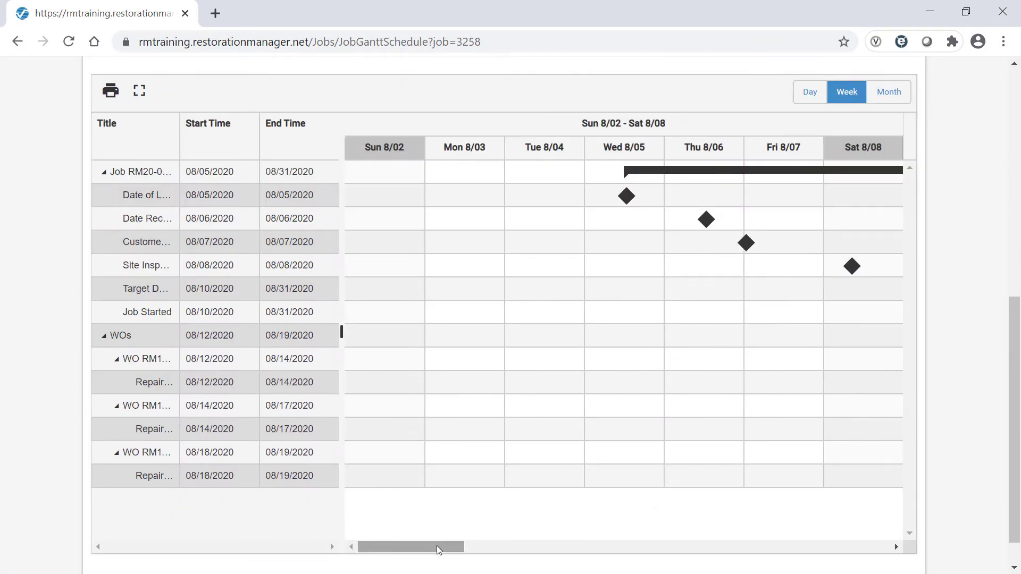
{"action": "left_click_drag", "start_coordinate": [437, 547], "coordinate": [587, 545]}
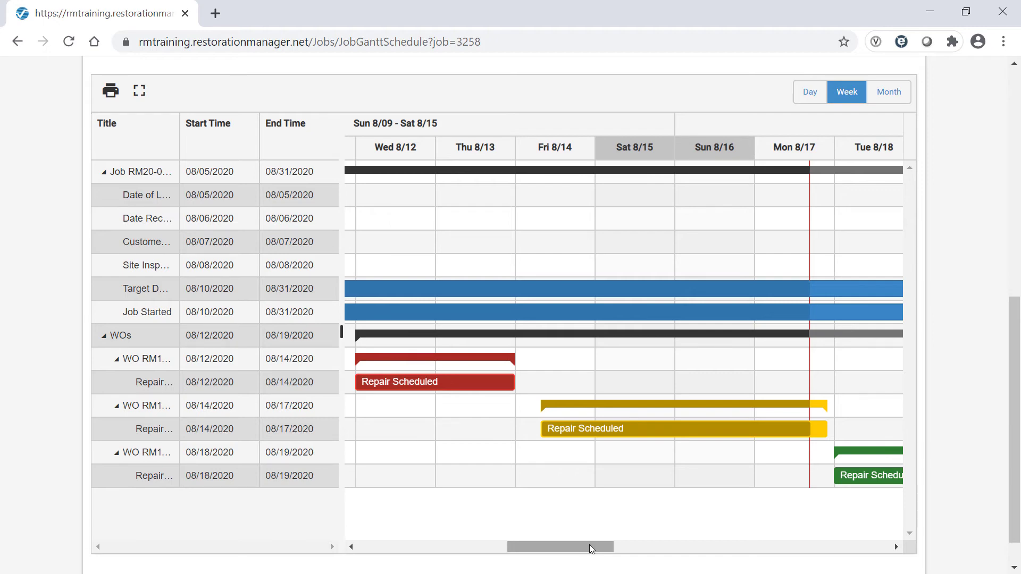
{"action": "left_click_drag", "start_coordinate": [589, 547], "coordinate": [636, 547]}
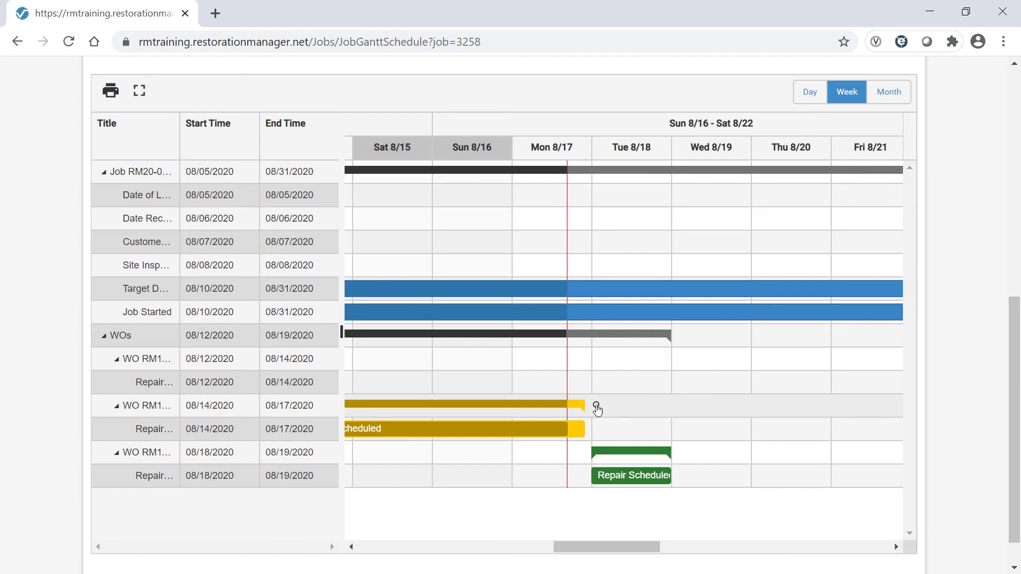
Link the drywall work order to finish carpentry, then shift drywall one day later
{"action": "left_click_drag", "start_coordinate": [596, 407], "coordinate": [581, 454]}
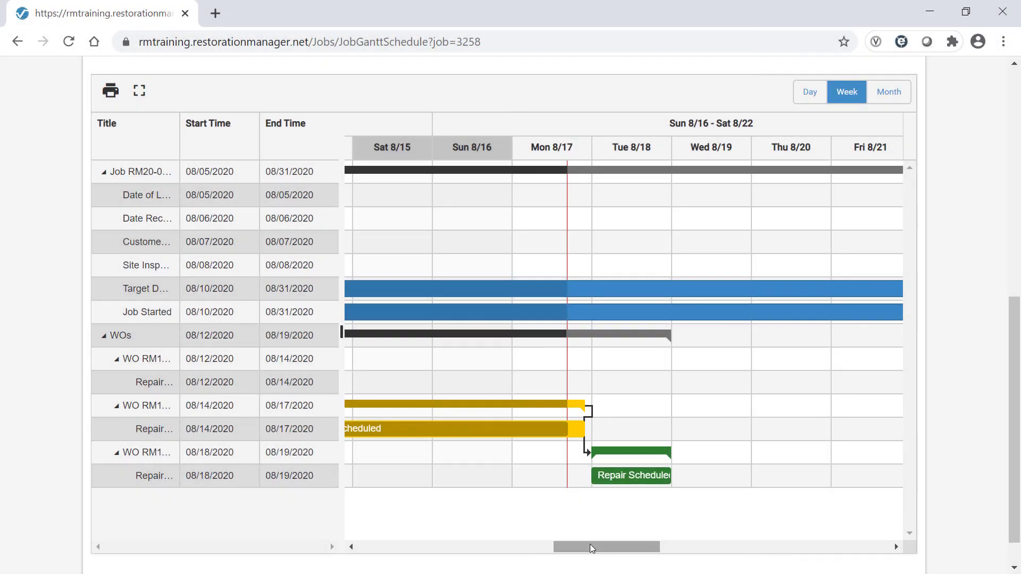
{"action": "left_click_drag", "start_coordinate": [589, 544], "coordinate": [572, 544]}
{"action": "mouse_move", "coordinate": [671, 404]}
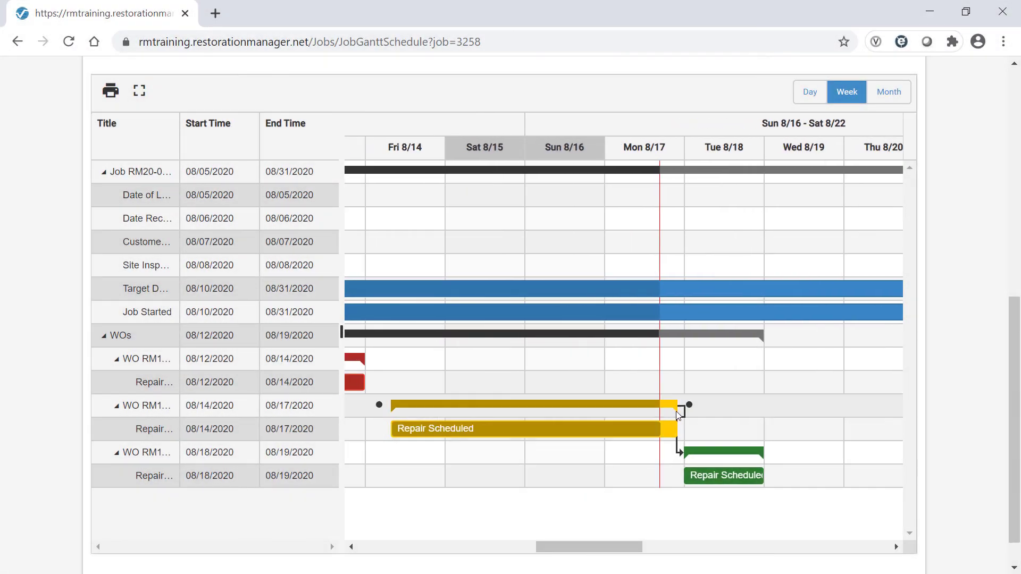
{"action": "mouse_move", "coordinate": [606, 405]}
{"action": "left_click_drag", "start_coordinate": [673, 403], "coordinate": [719, 403]}
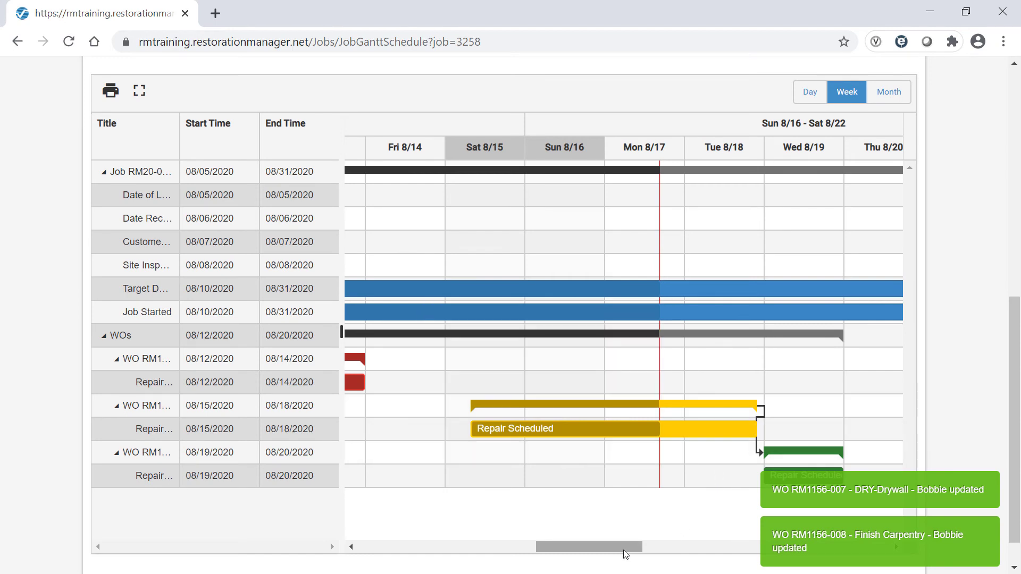
{"action": "left_click_drag", "start_coordinate": [624, 548], "coordinate": [654, 550]}
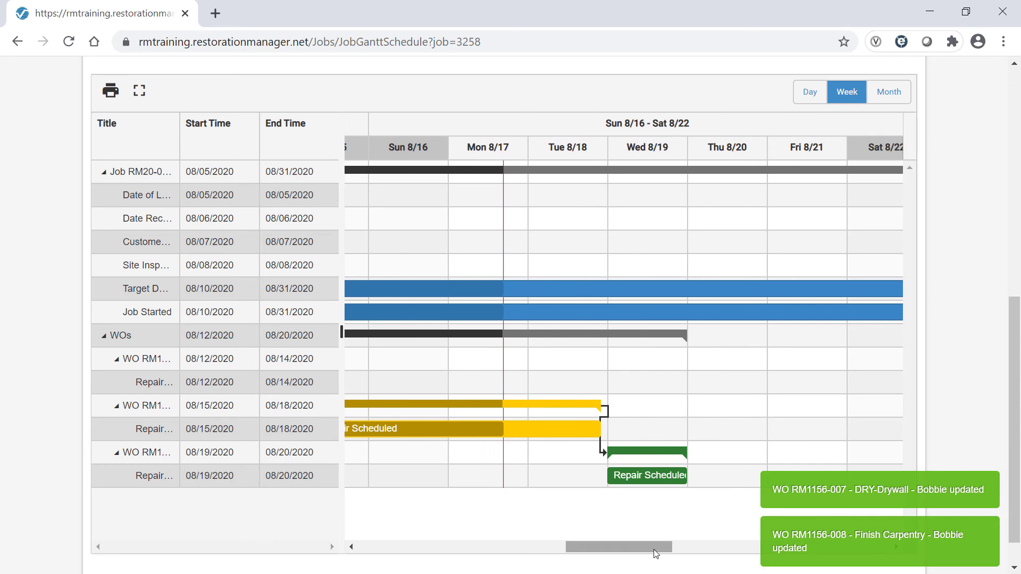